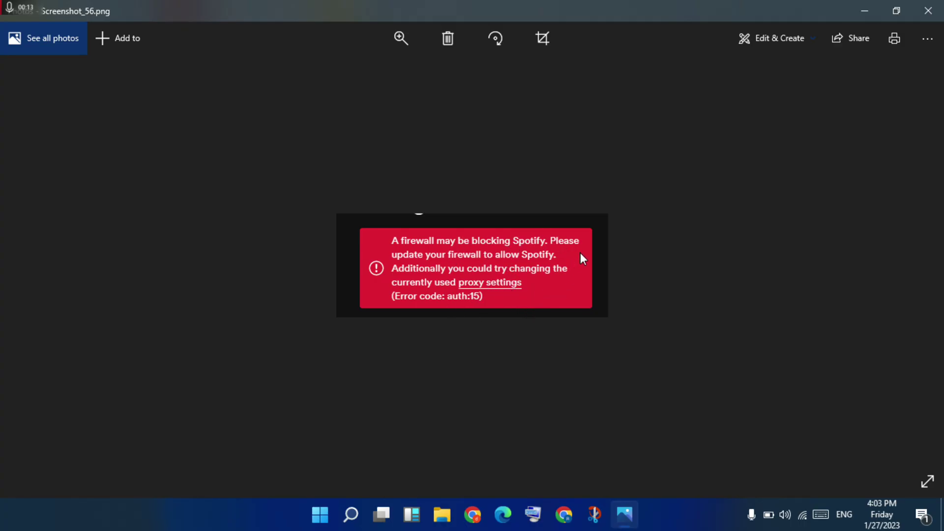
Close the error screenshot and search 'con' to find Control Panel
click(928, 10)
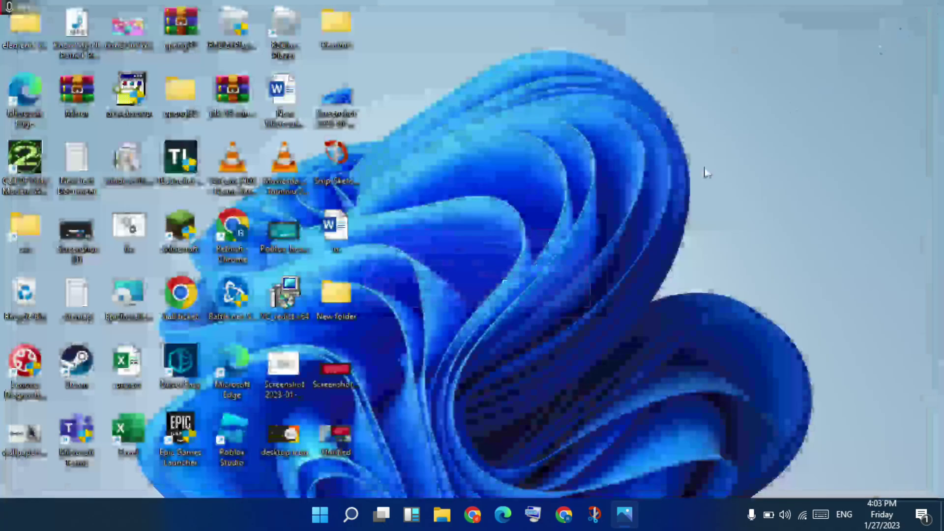
click(367, 515)
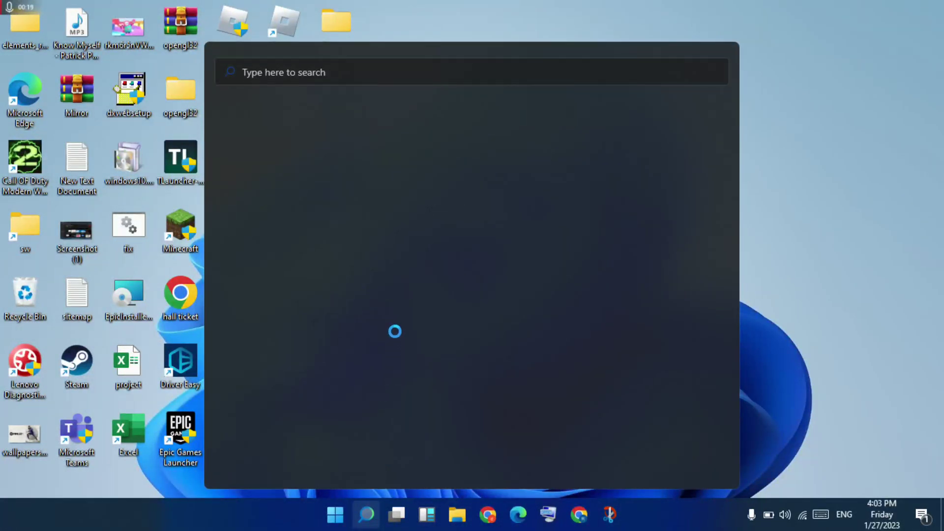
text(command Prompt)
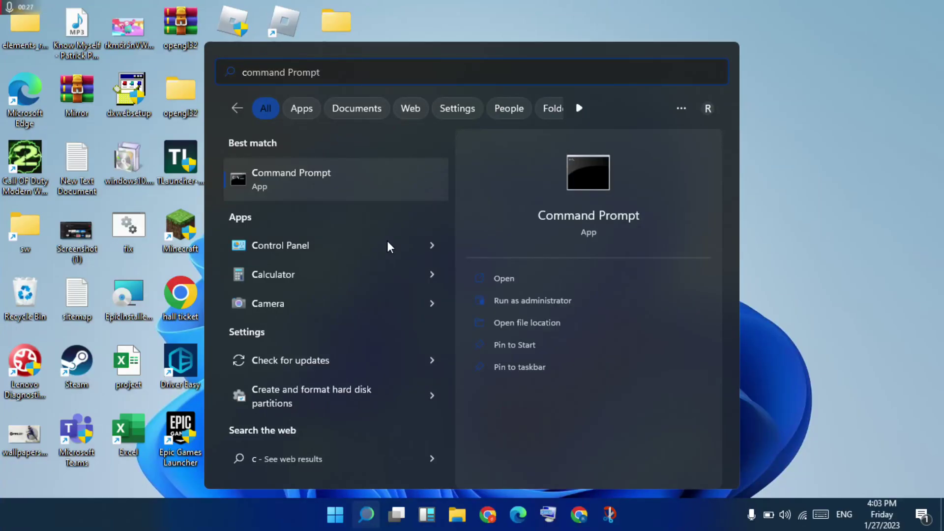
text(onon)
key(BackSpace)
key(BackSpace)
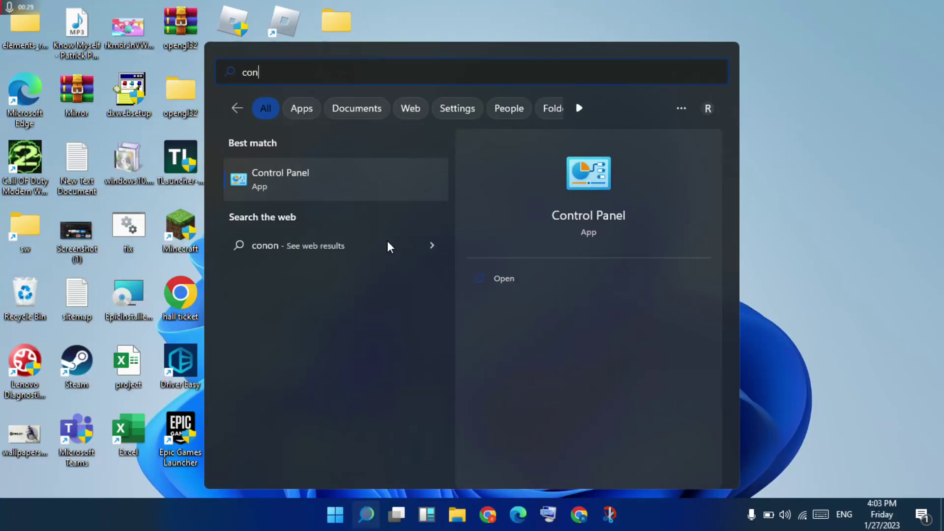
From Control Panel, reach Network Connections through Network and Sharing Center
click(337, 178)
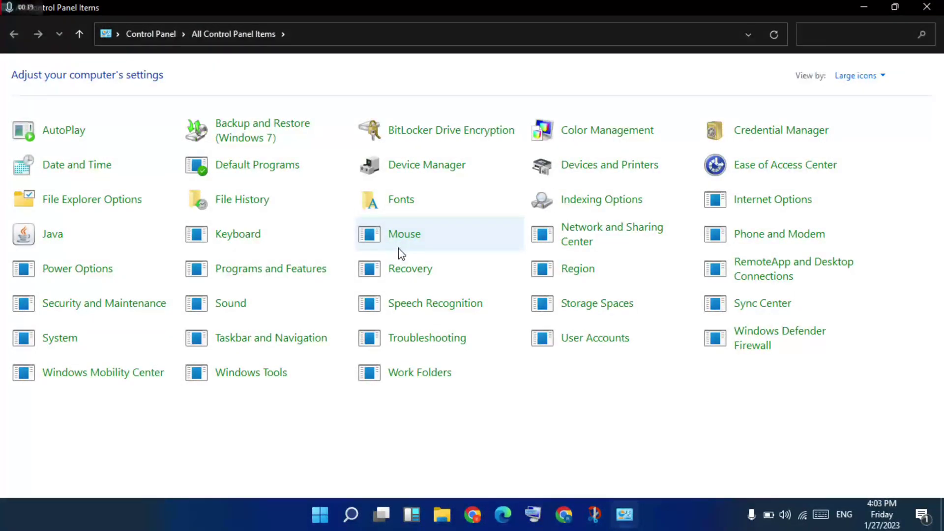
click(577, 240)
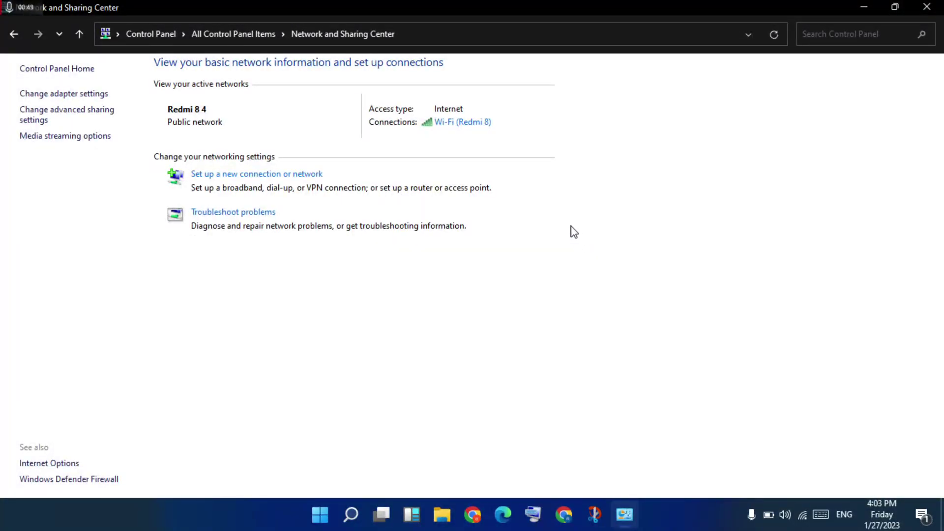
click(82, 99)
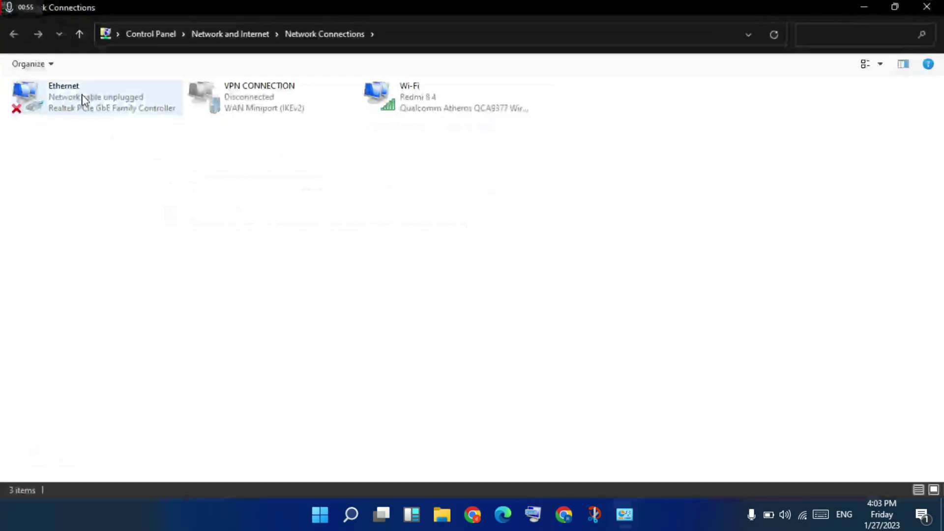
Open the Wi-Fi adapter's Properties and select Internet Protocol Version 4 (TCP/IPv4)
right_click(418, 105)
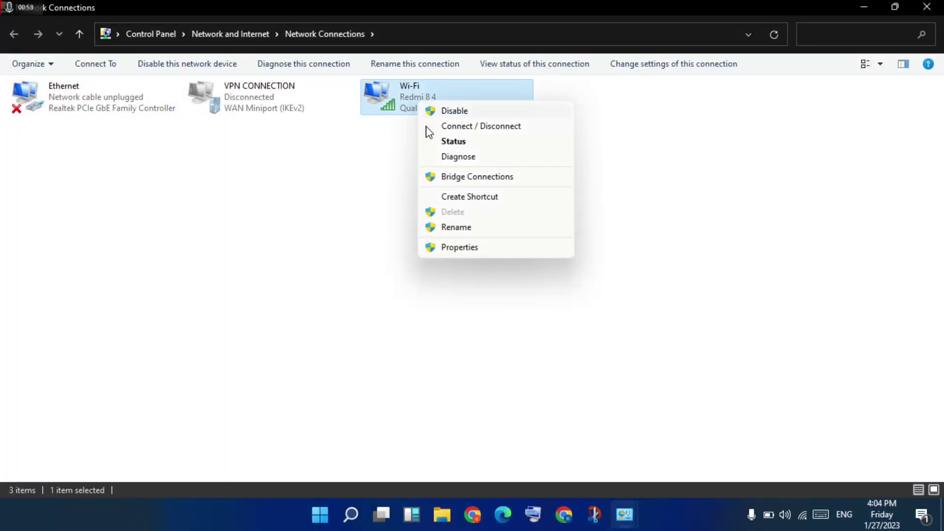
click(476, 248)
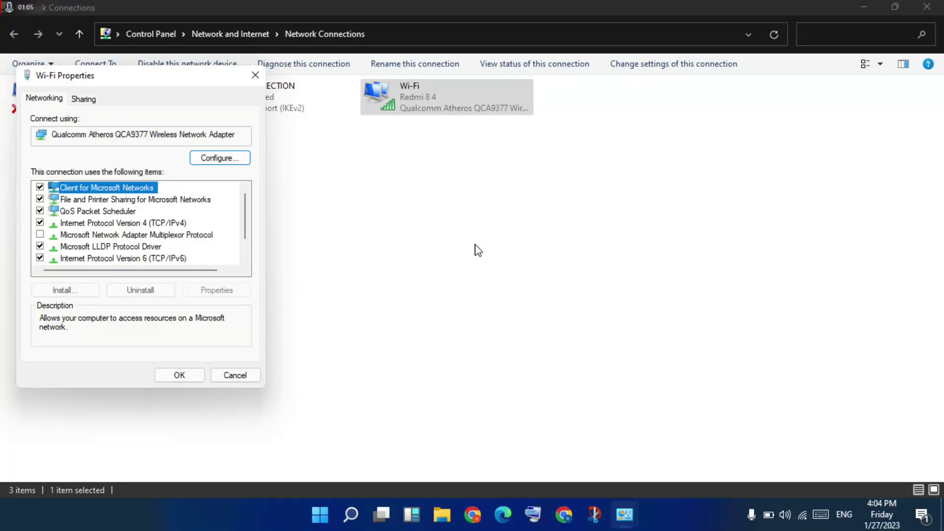
click(92, 225)
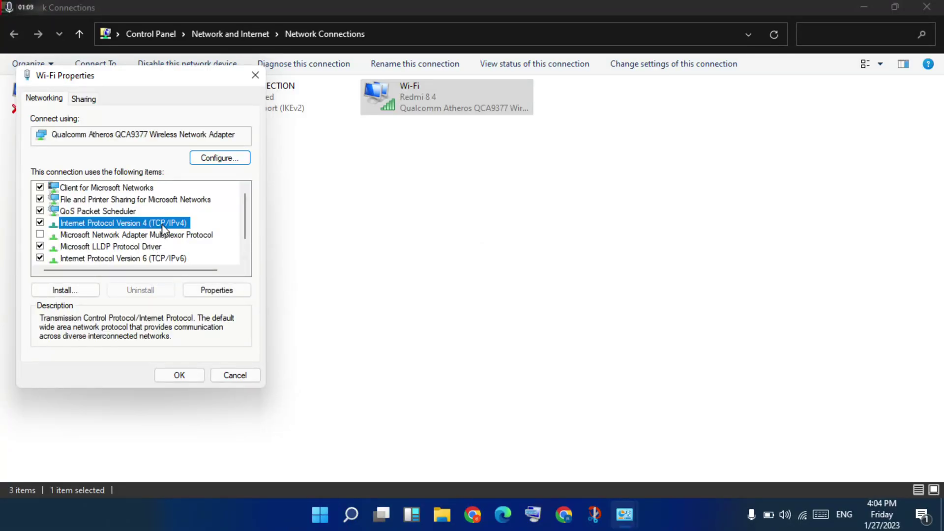
Set Wi-Fi IPv4 DNS to 8.8.8.8 and 8.8.4.4, confirm, and close the network windows
click(217, 295)
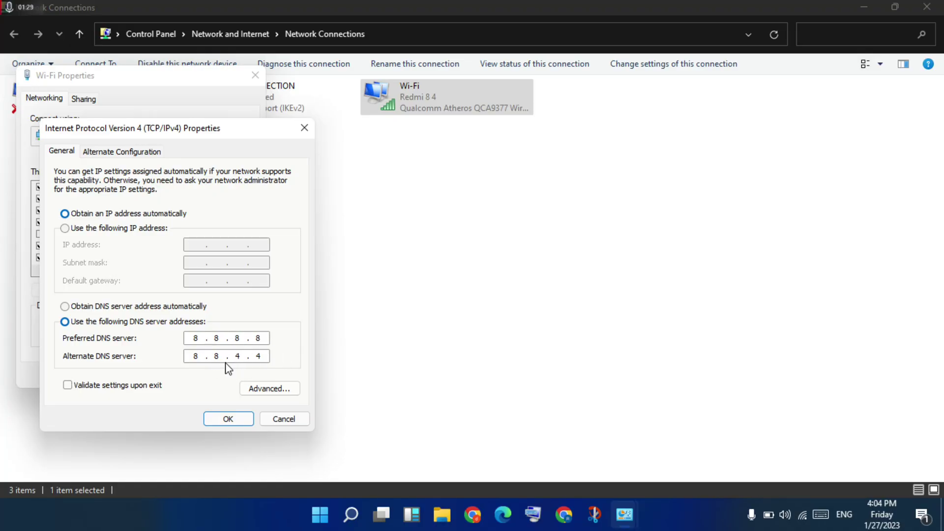
click(230, 419)
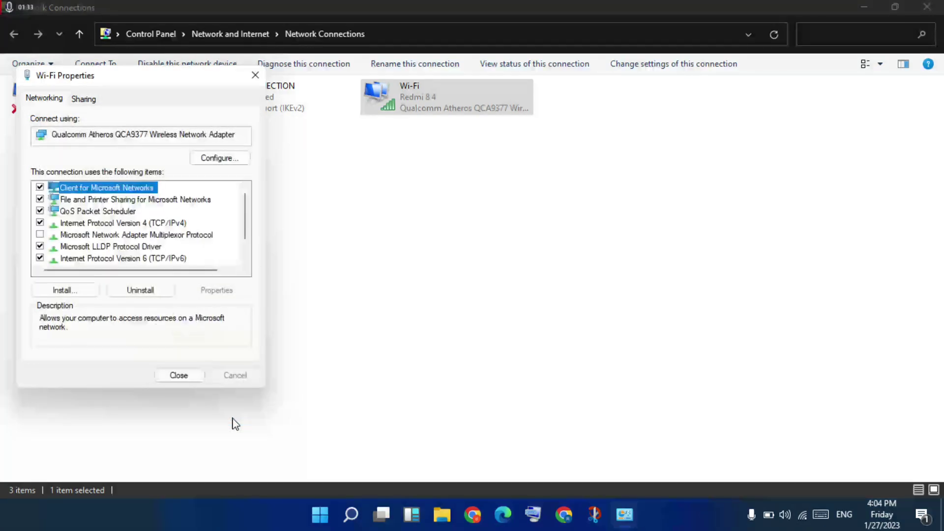
click(190, 376)
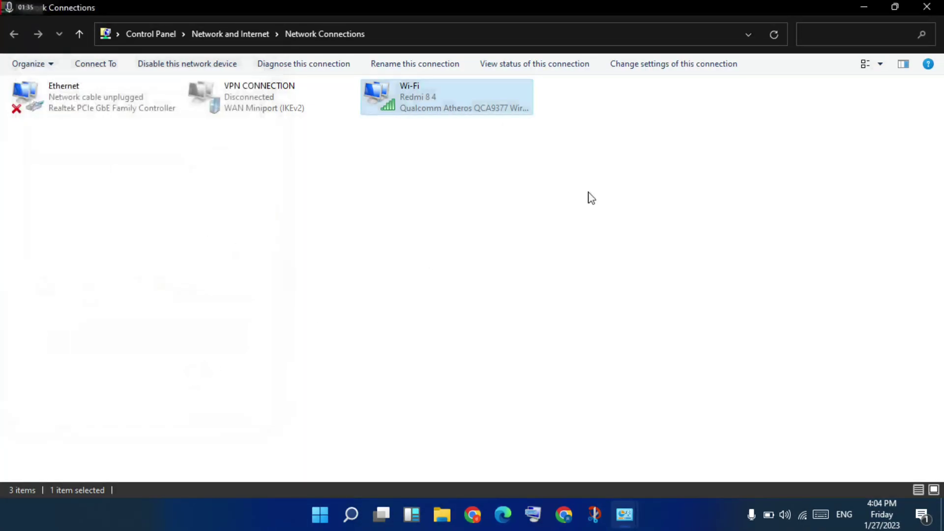
click(938, 7)
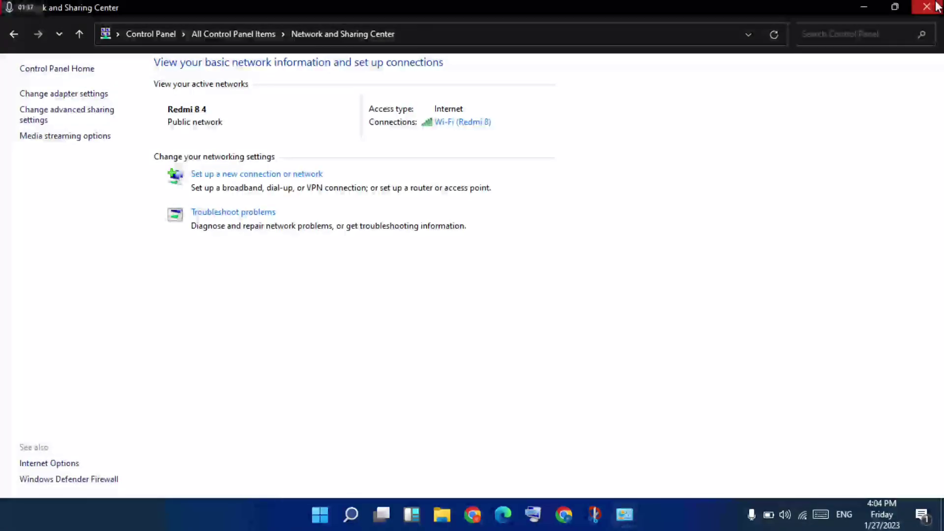
Close Network and Sharing Center and find Windows Defender Firewall by searching 'windows'
click(937, 7)
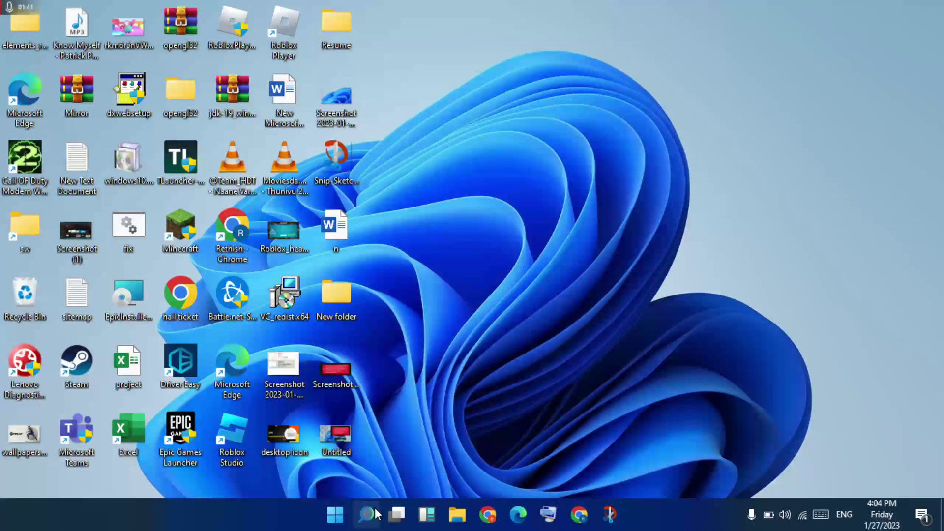
click(367, 515)
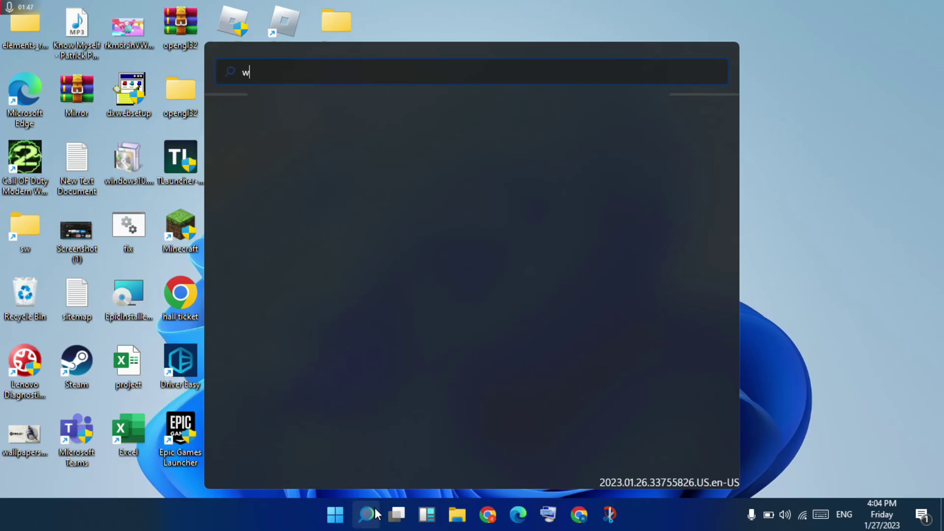
text(indo)
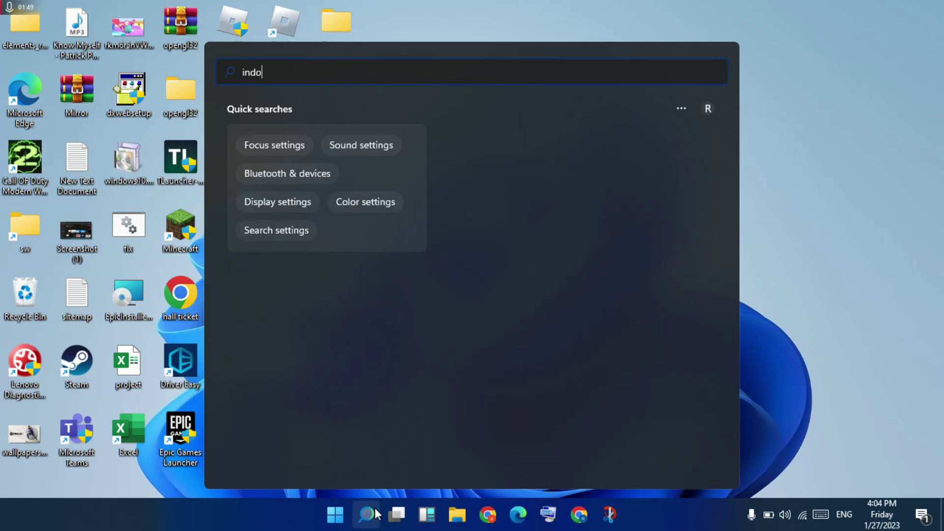
text(ws)
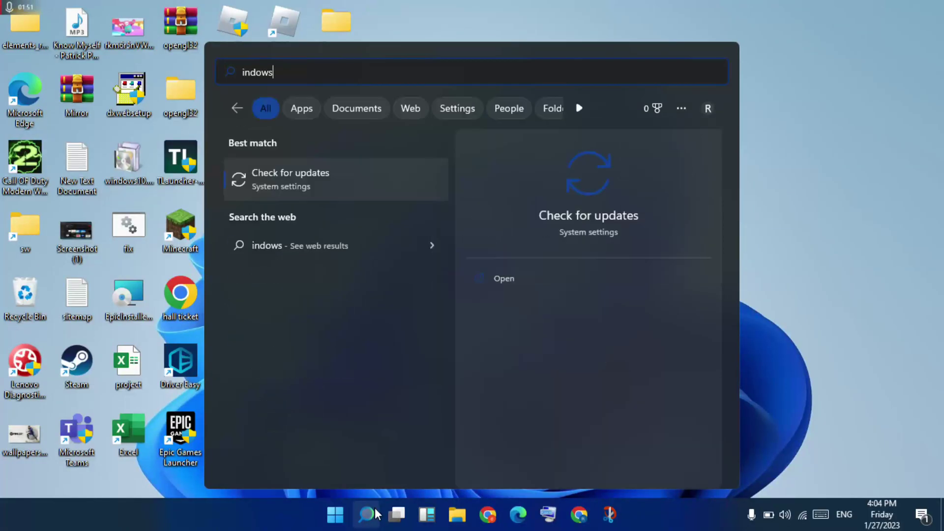
key(Home)
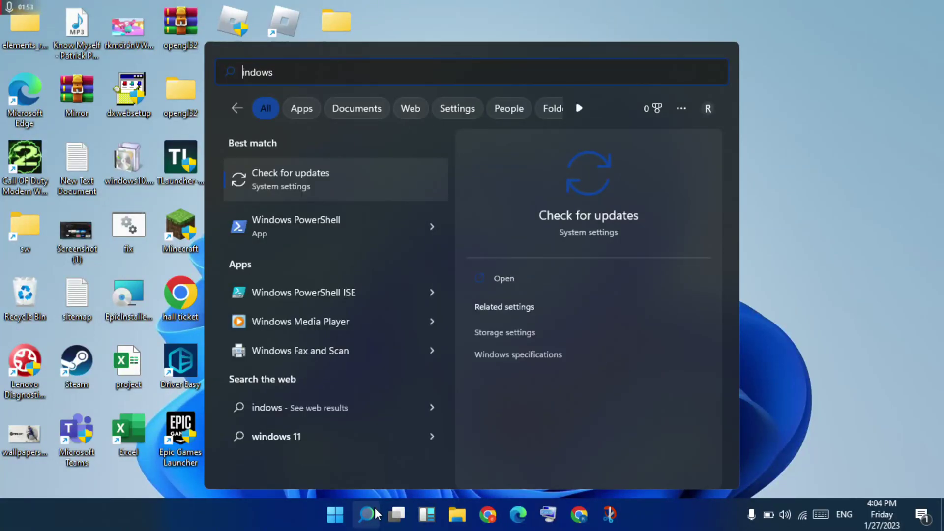
text(w)
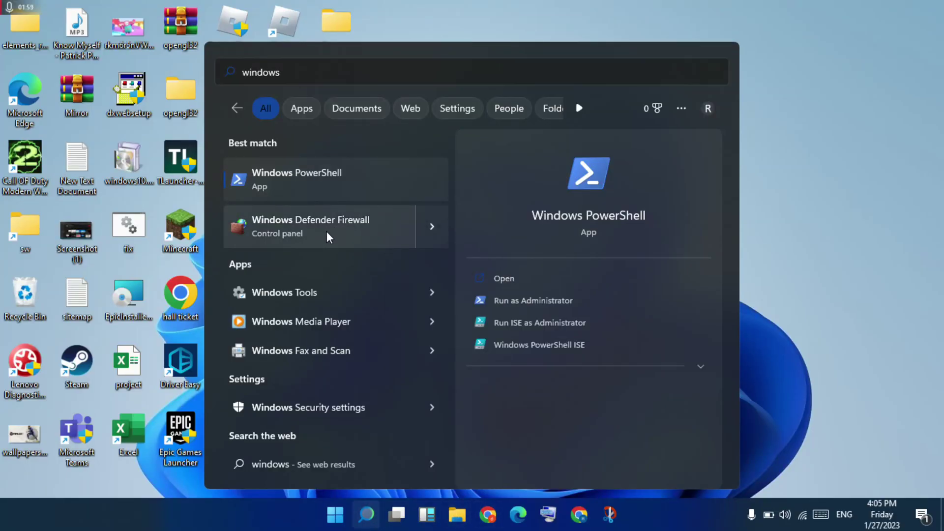
key(Escape)
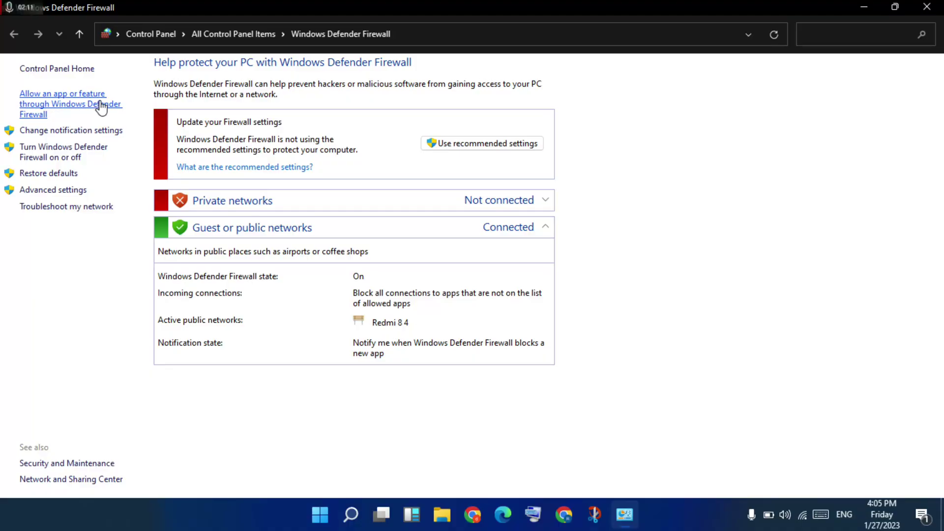
Open 'Allow an app or feature through Windows Defender Firewall'
click(59, 104)
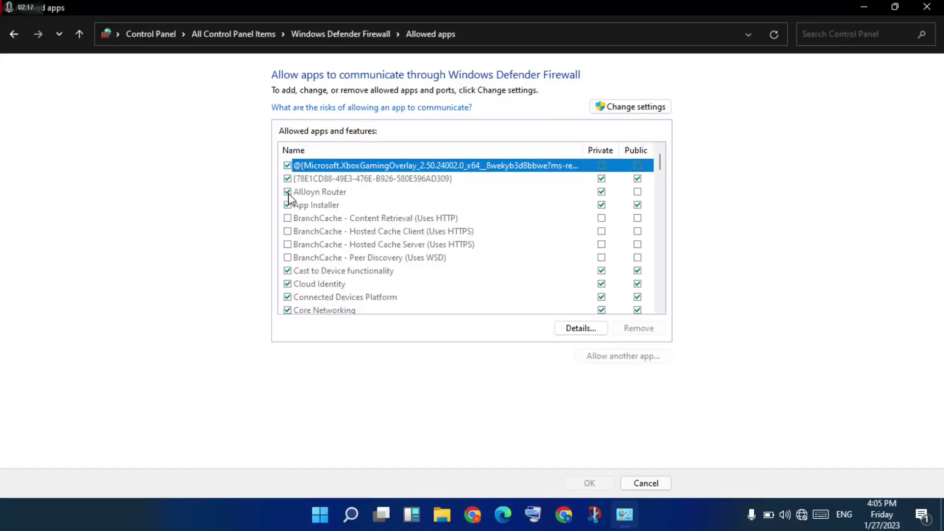
Unlock the allowed-apps list, allow Spotify Music on Private and Public networks, and save
click(614, 116)
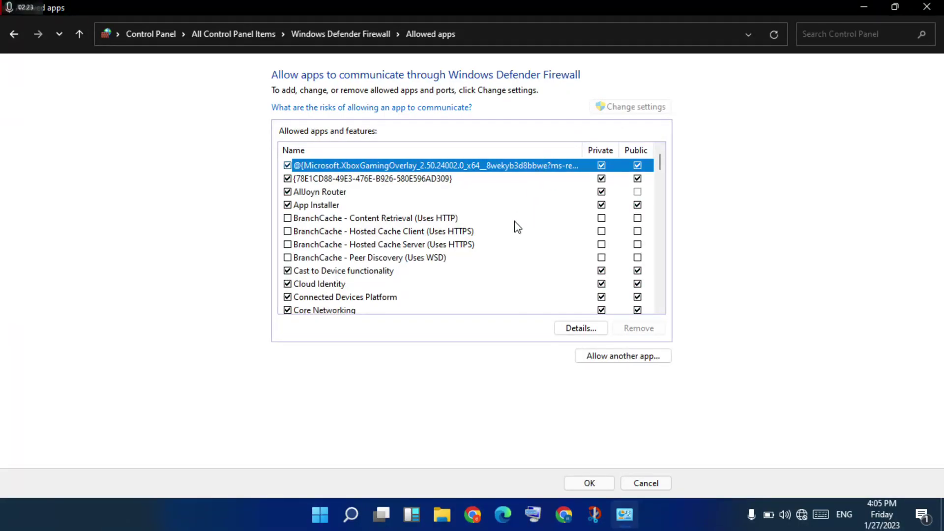
scroll(516, 227, down, 1)
scroll(517, 227, down, 2)
scroll(514, 228, down, 3)
scroll(514, 228, down, 3)
scroll(514, 229, down, 1)
scroll(514, 229, down, 4)
scroll(513, 229, down, 3)
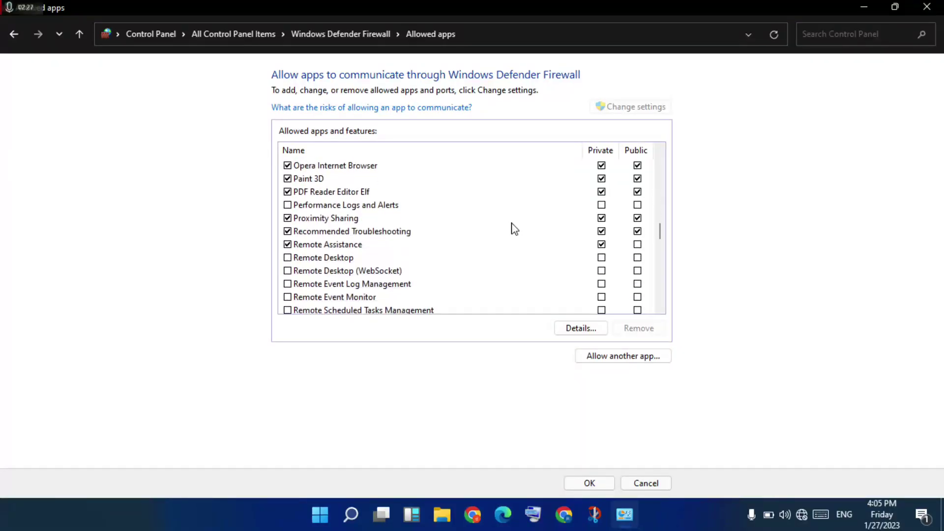
scroll(514, 228, down, 2)
scroll(513, 228, down, 1)
scroll(514, 228, down, 1)
scroll(514, 228, down, 1)
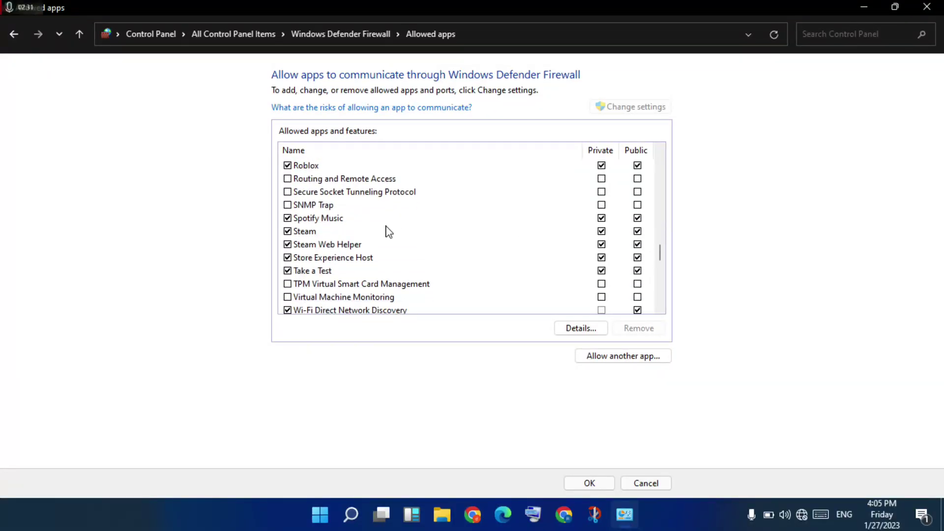
click(410, 224)
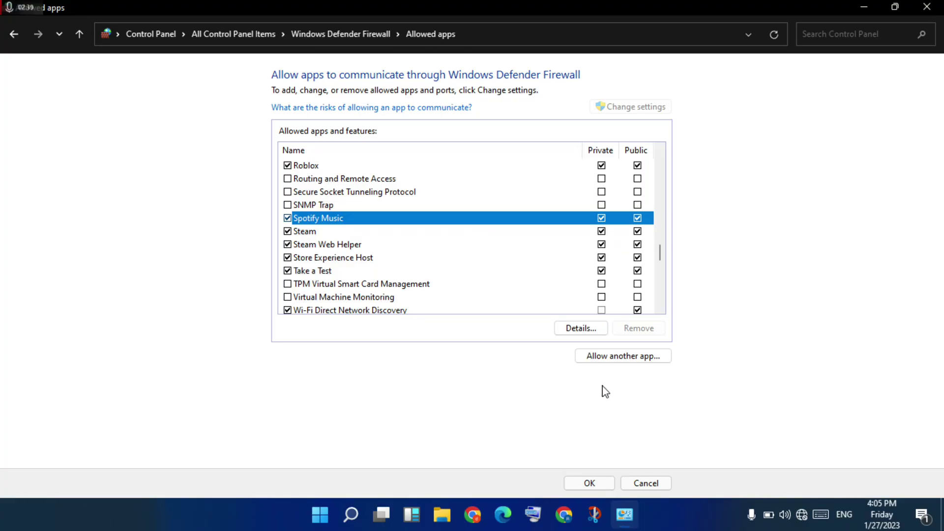
click(590, 484)
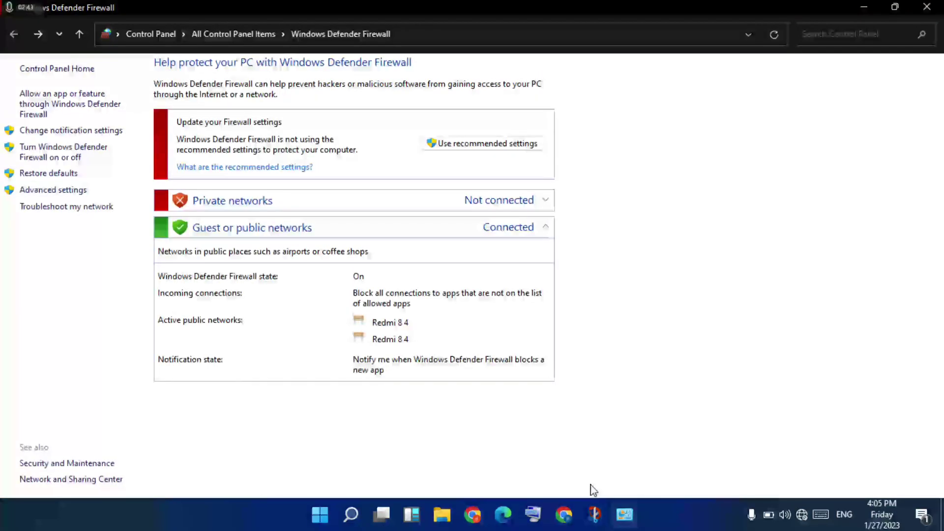
click(941, 6)
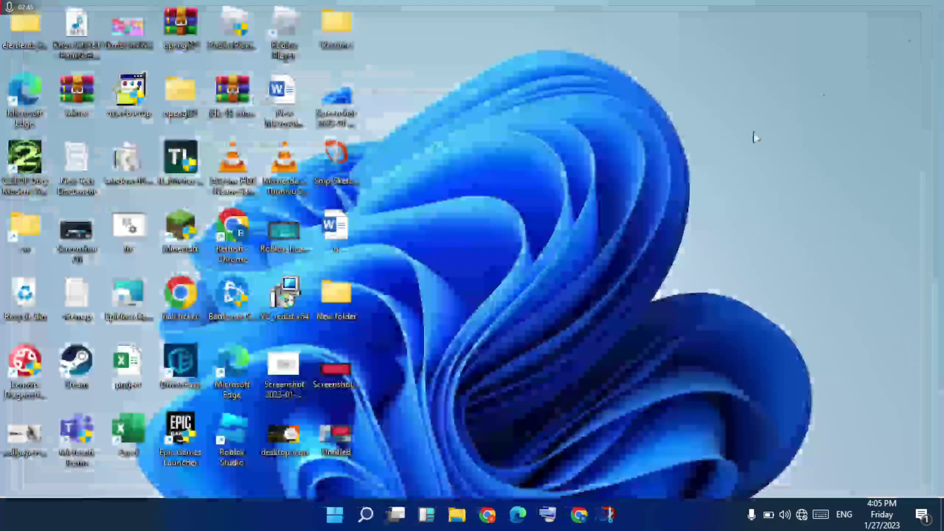
Search 'cmd' and run Command Prompt as administrator, approving the UAC prompt
click(367, 516)
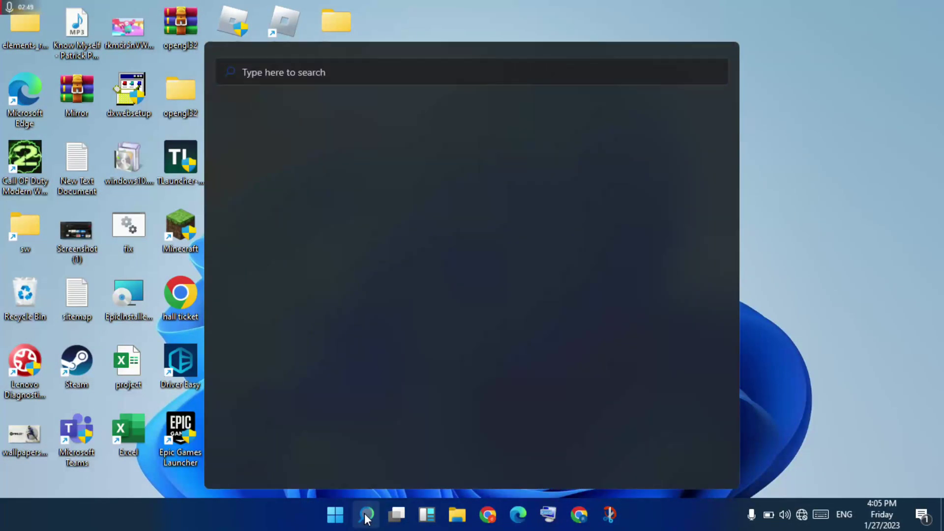
text(c)
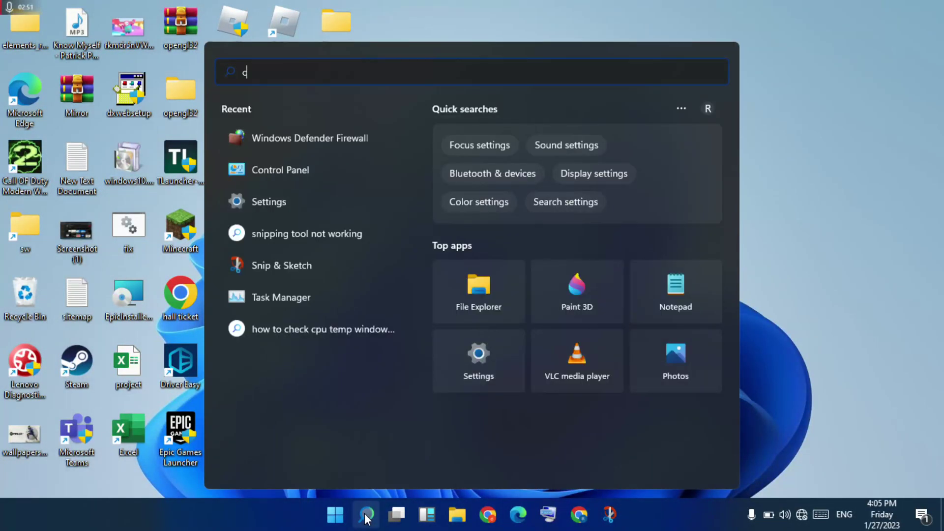
text(md)
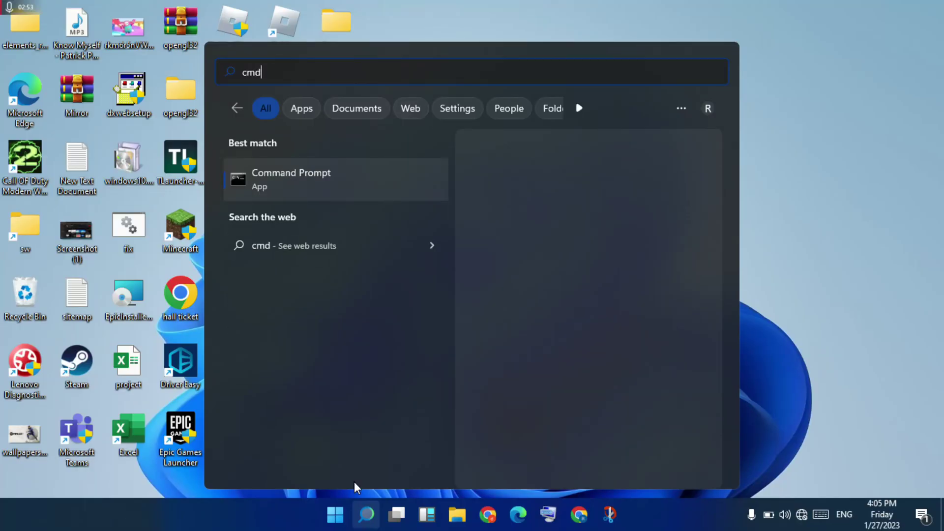
right_click(377, 194)
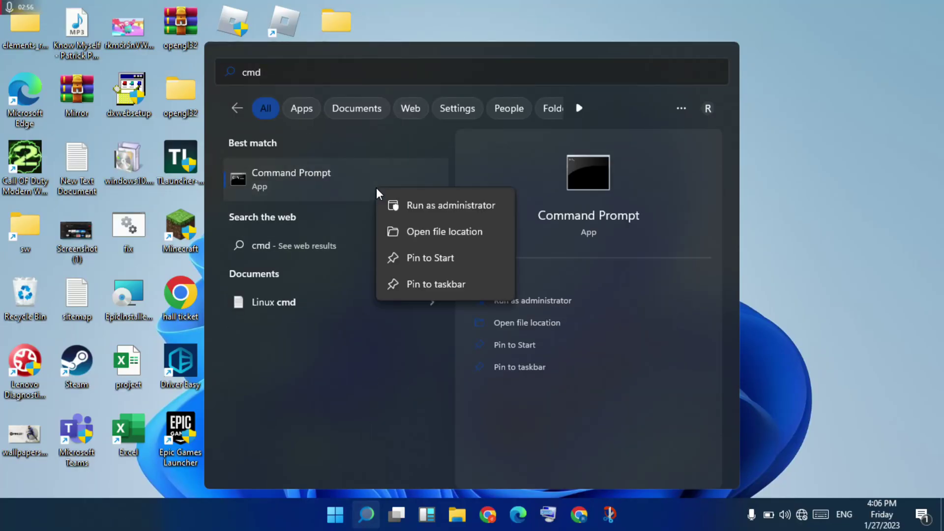
click(445, 203)
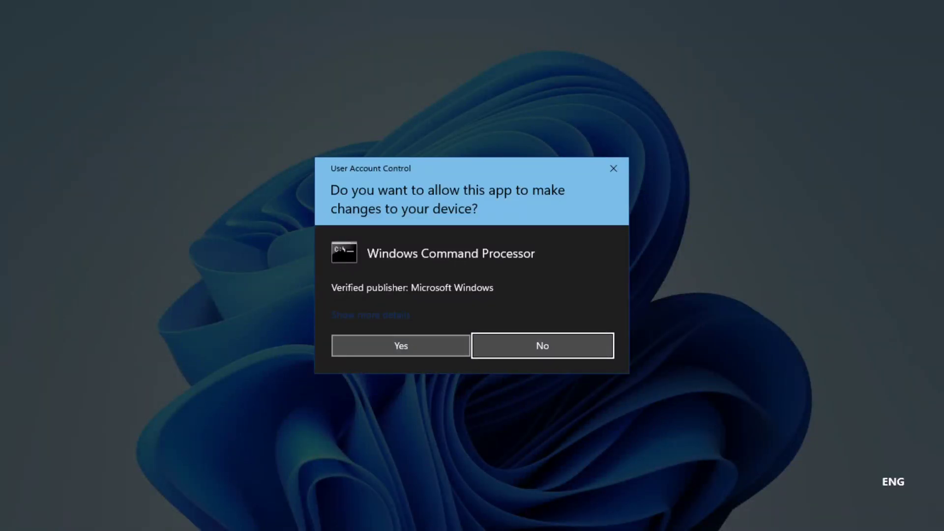
click(404, 344)
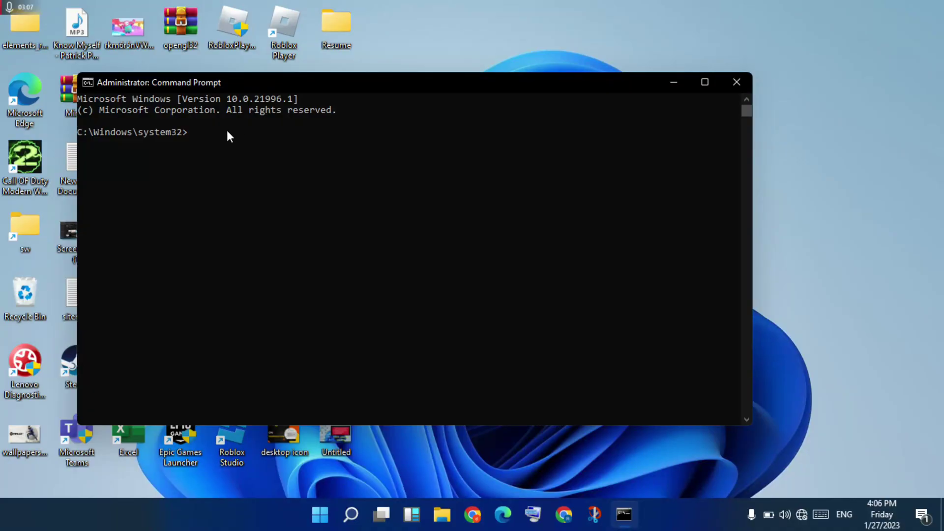
text(ipconfig /flus)
text(hd)
text(ns)
Run ipconfig /flushdns in the elevated Command Prompt
key(Return)
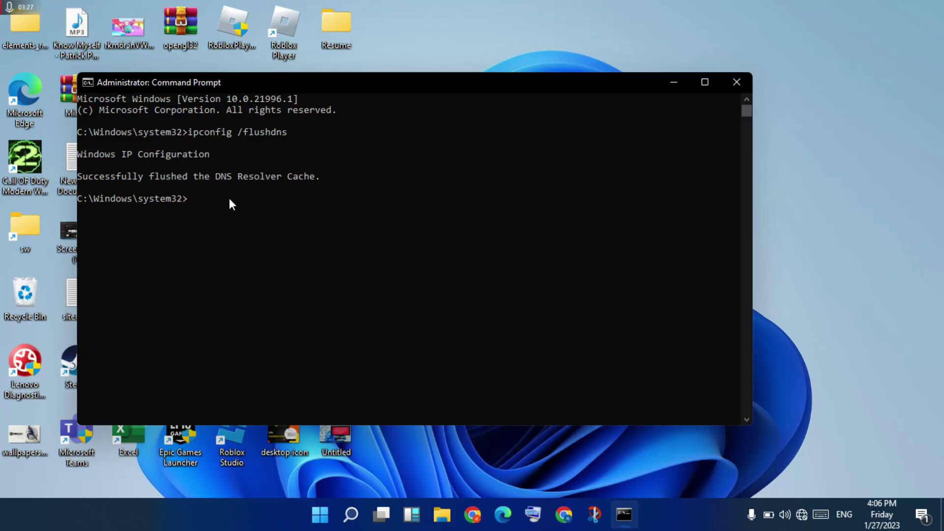
text(ipconfig /rel)
text(ease)
Run ipconfig /release followed by ipconfig /renew
key(Return)
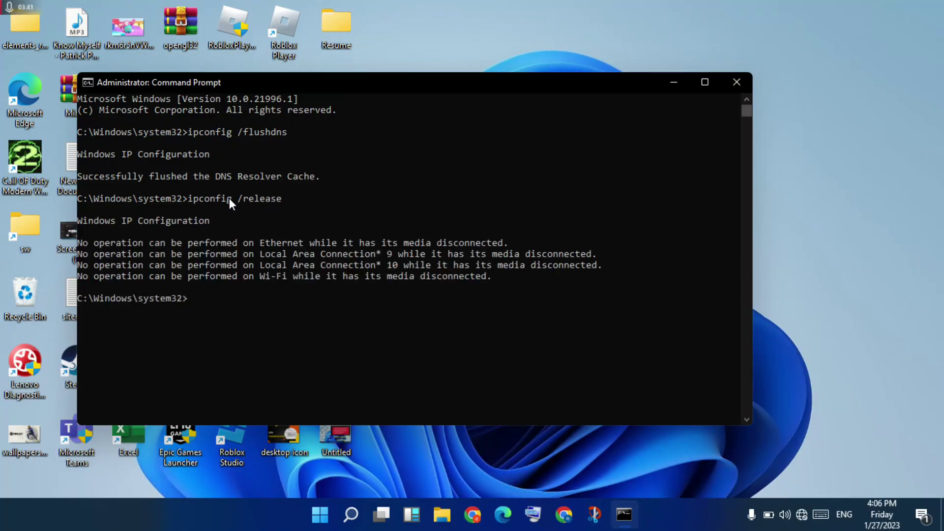
text(ip)
text(conf)
text(ig /renew)
key(Return)
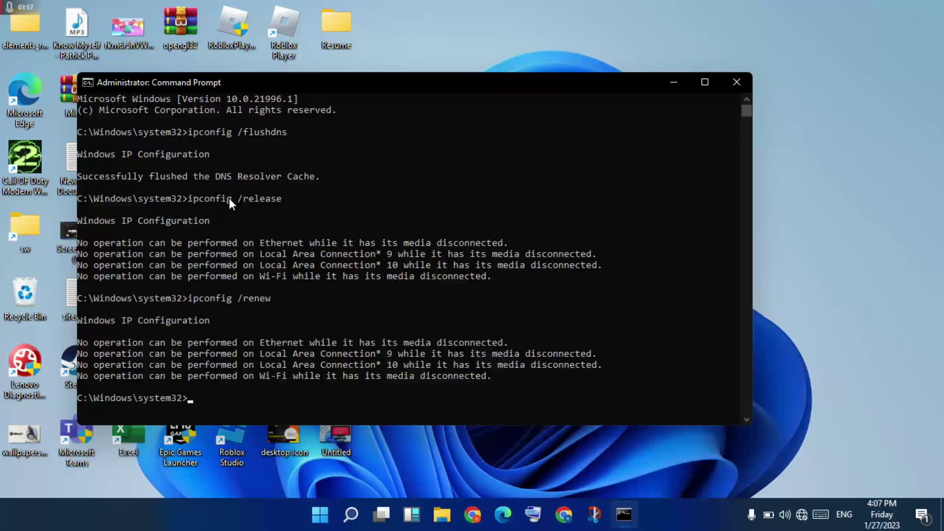
text(n)
text(etsh wons)
Run 'netsh winsock reset' to reset the Winsock catalog, then close the prompt with 'exit'
key(BackSpace)
key(BackSpace)
key(BackSpace)
text(insock)
text( reset)
key(Return)
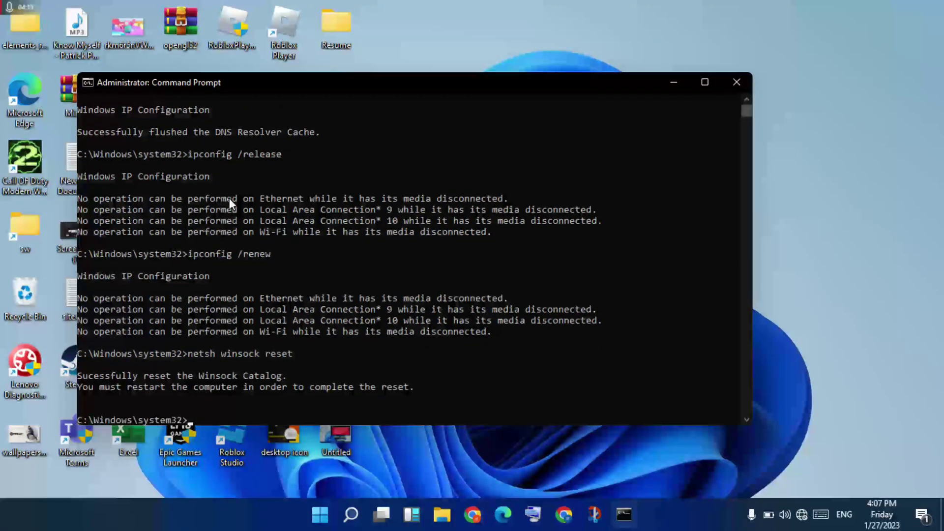
text(exit)
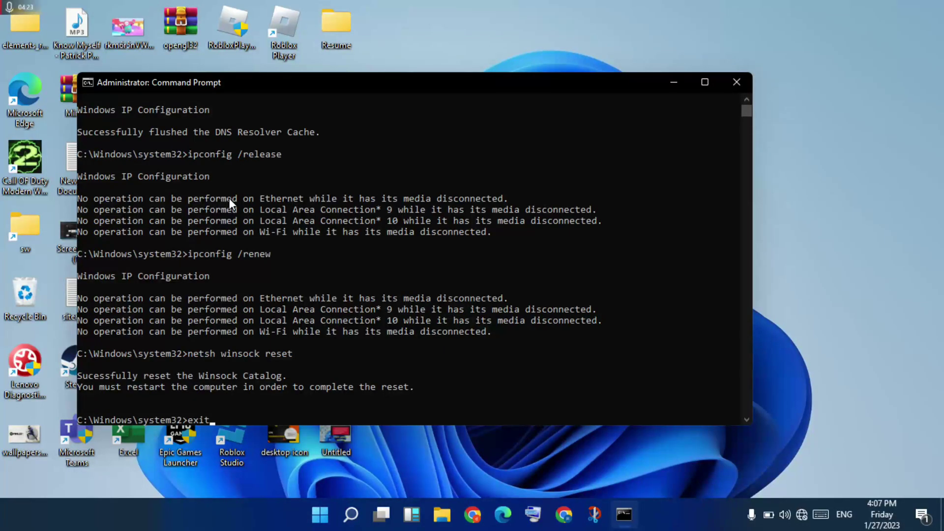
key(Return)
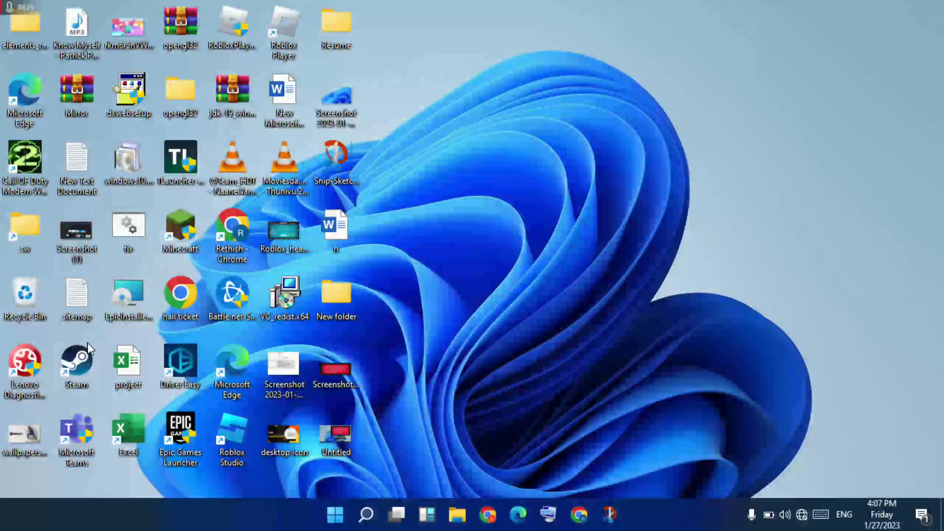
Show the Start menu's power options, with Restart pointed at but not chosen
click(336, 515)
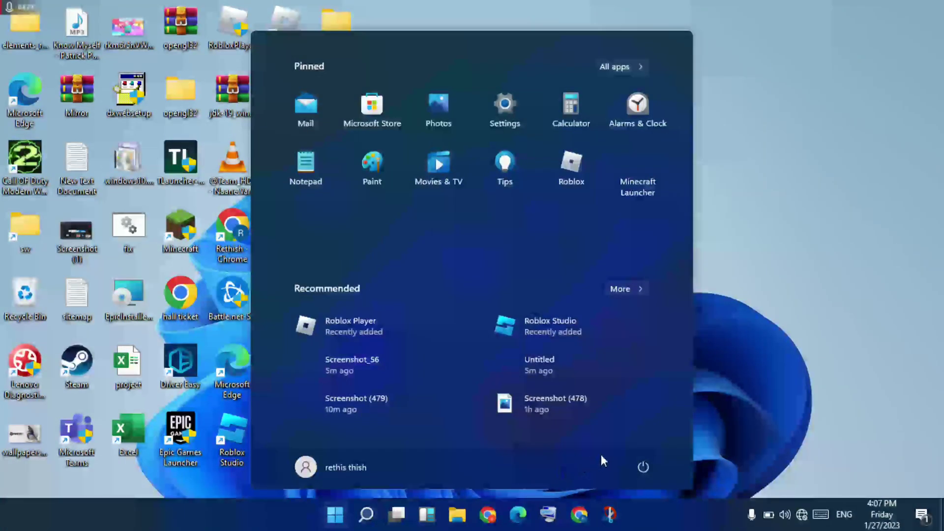
click(647, 472)
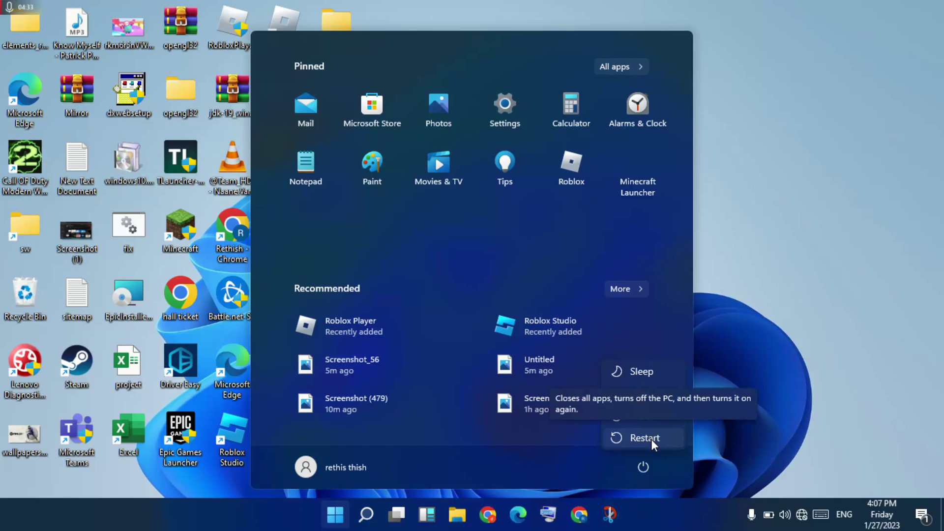